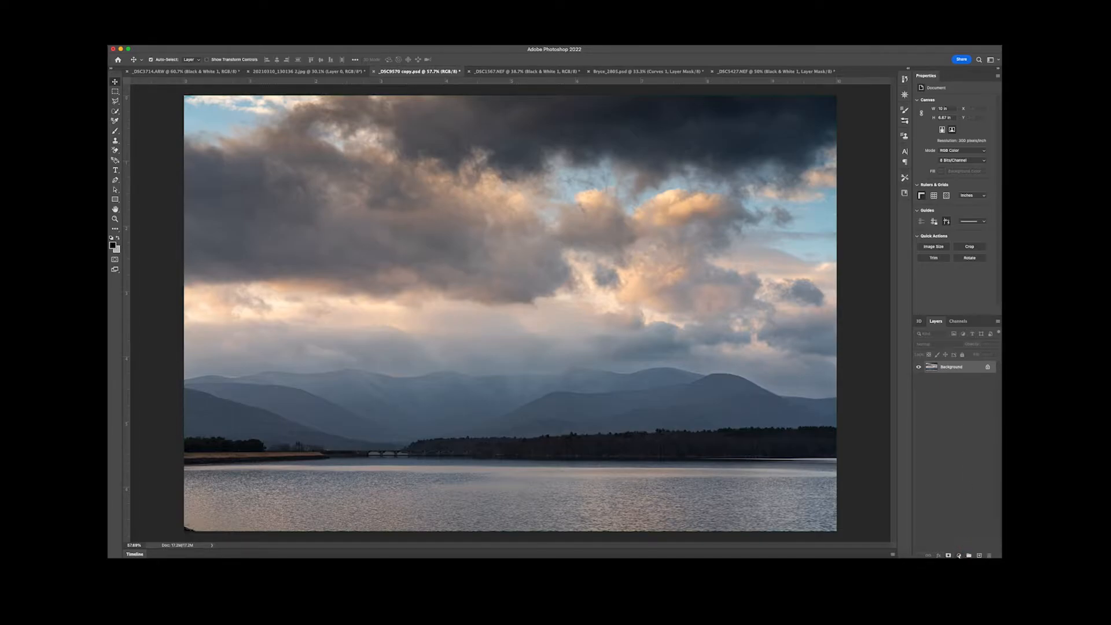
- Add two Black & White adjustment layers with default settings above the background landscape photo
click(960, 556)
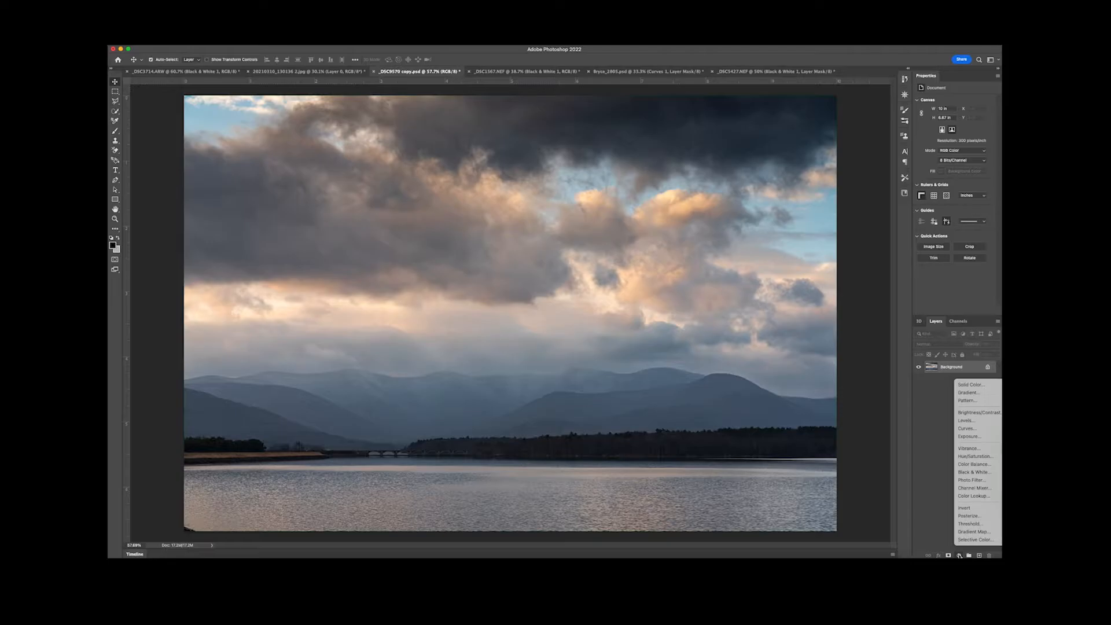
click(966, 473)
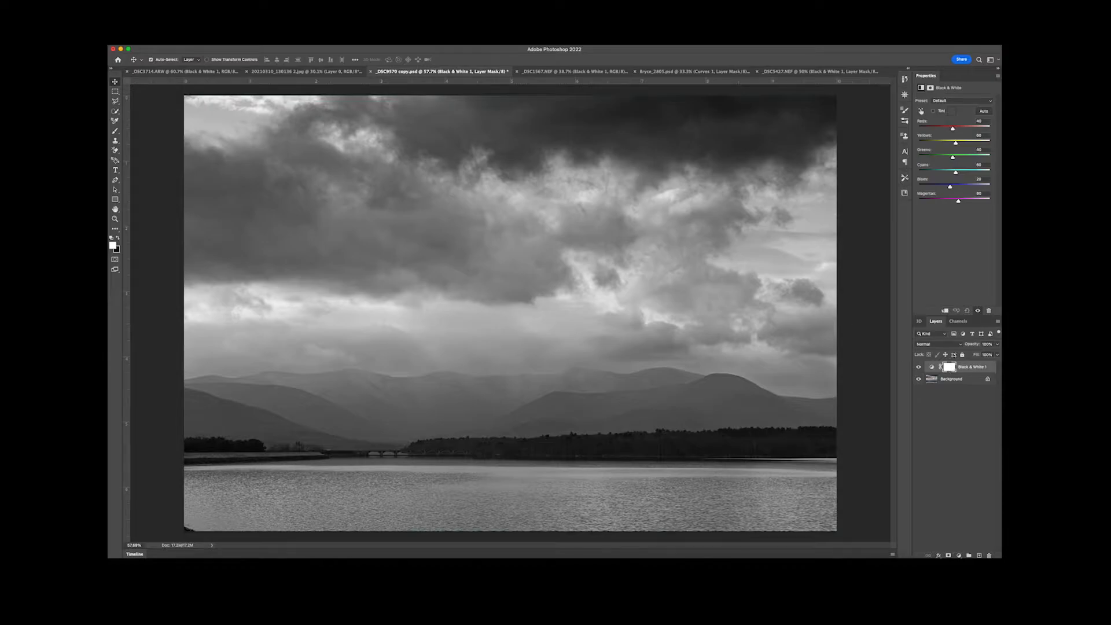
click(222, 41)
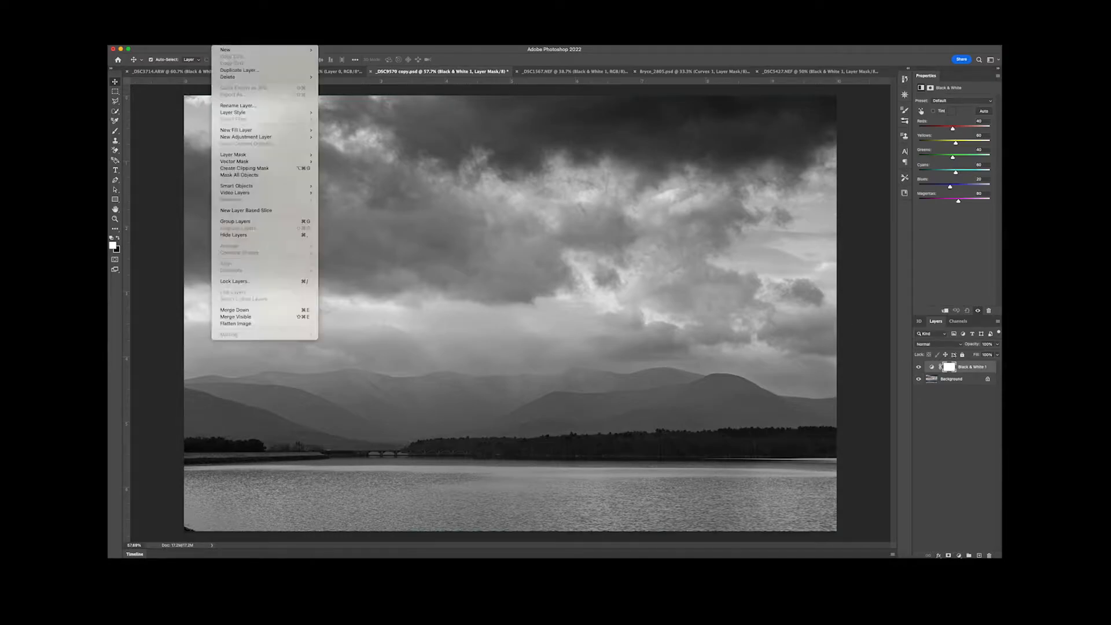
mouse_move(243, 138)
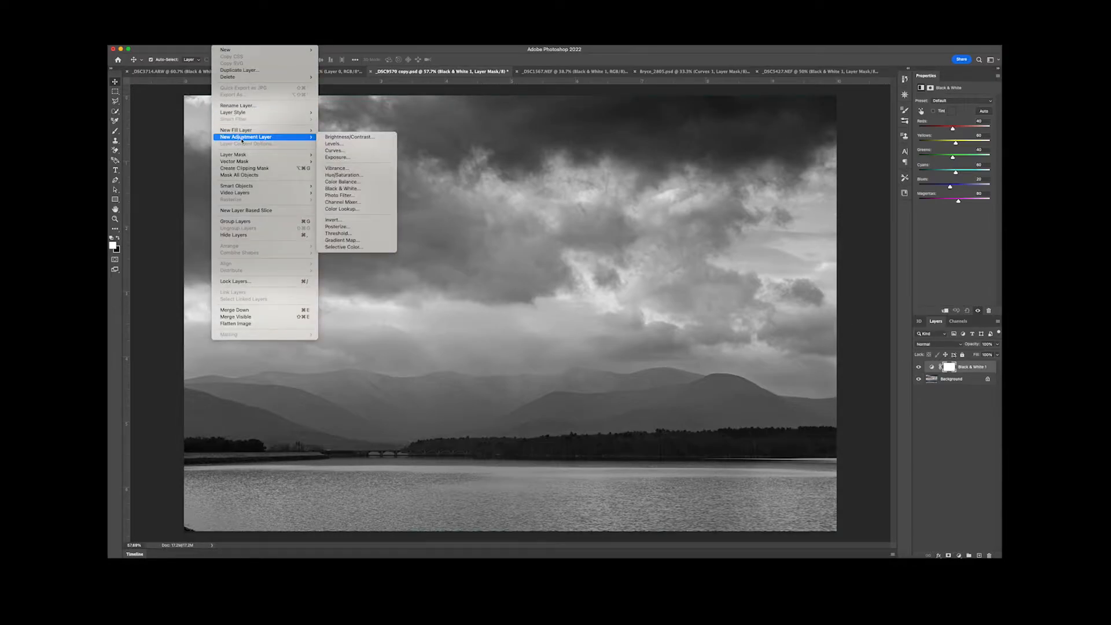
click(350, 188)
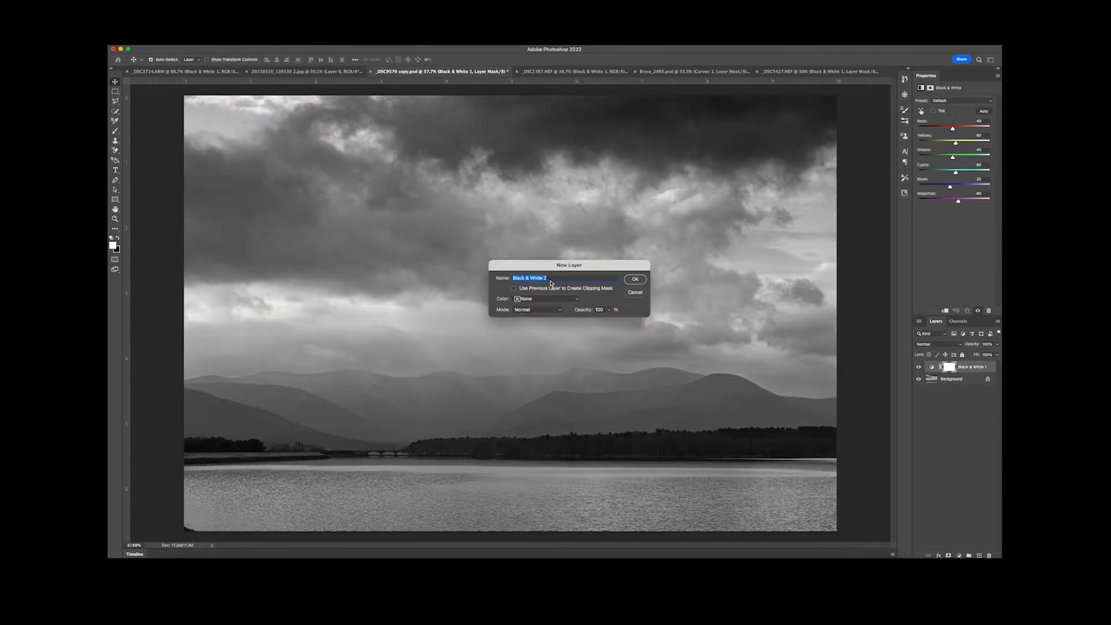
click(636, 281)
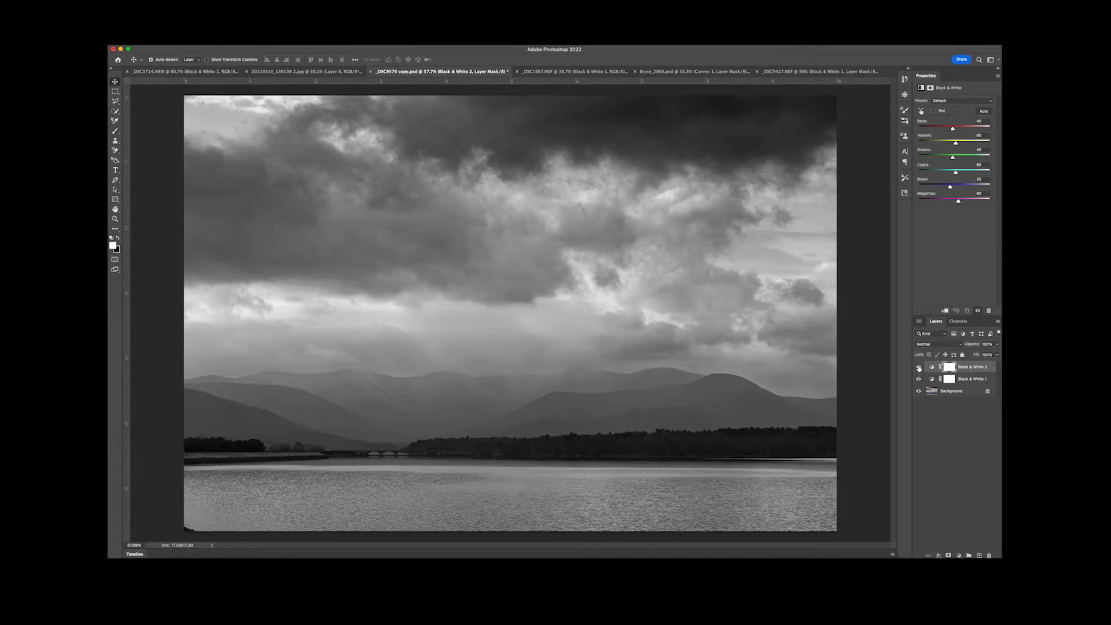
- Hide the Black & White 2 layer and open the adjustment settings of Black & White 1
click(919, 367)
click(950, 380)
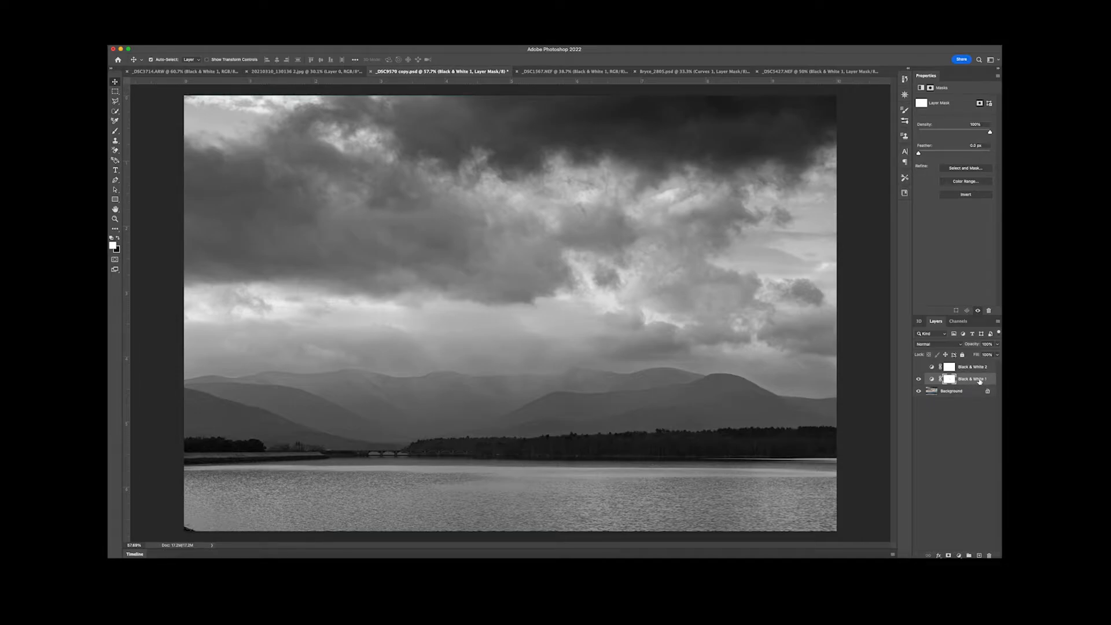
click(933, 380)
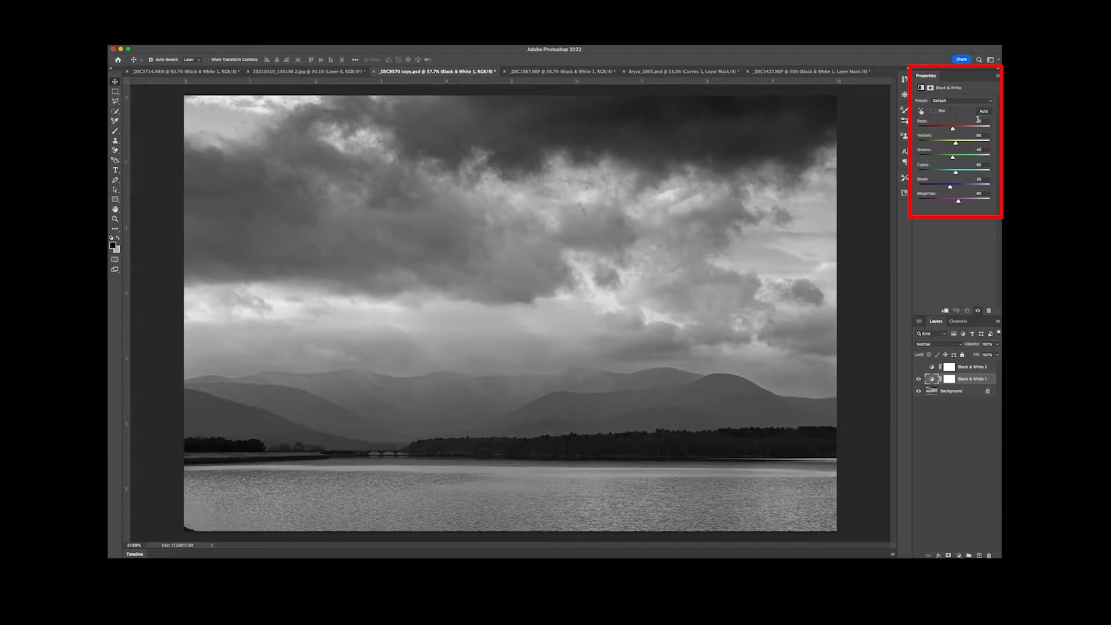
click(357, 41)
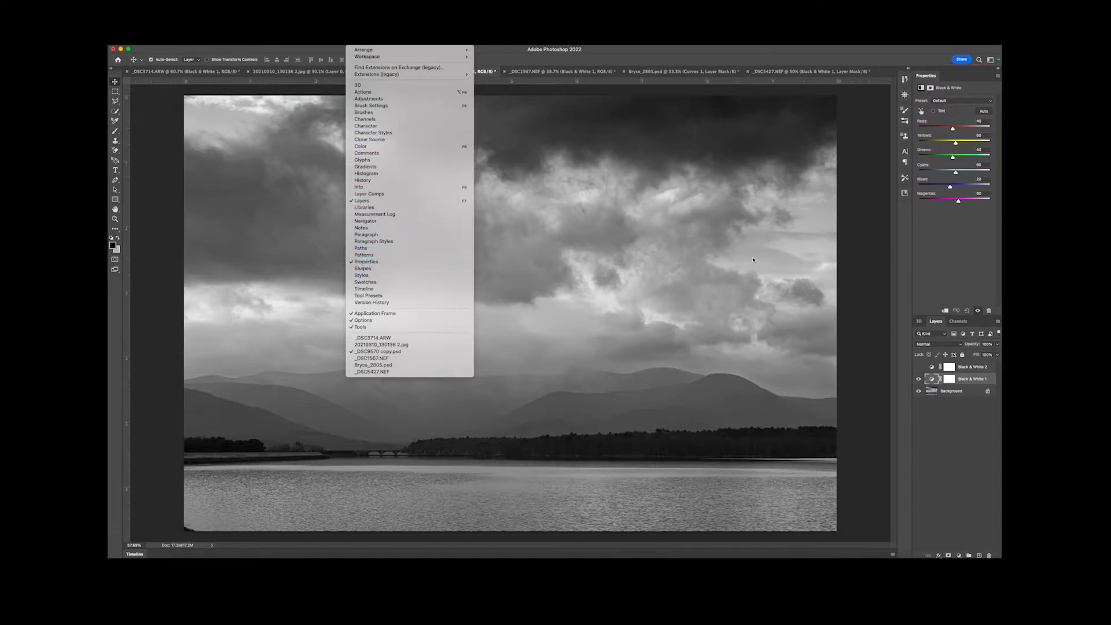
click(950, 241)
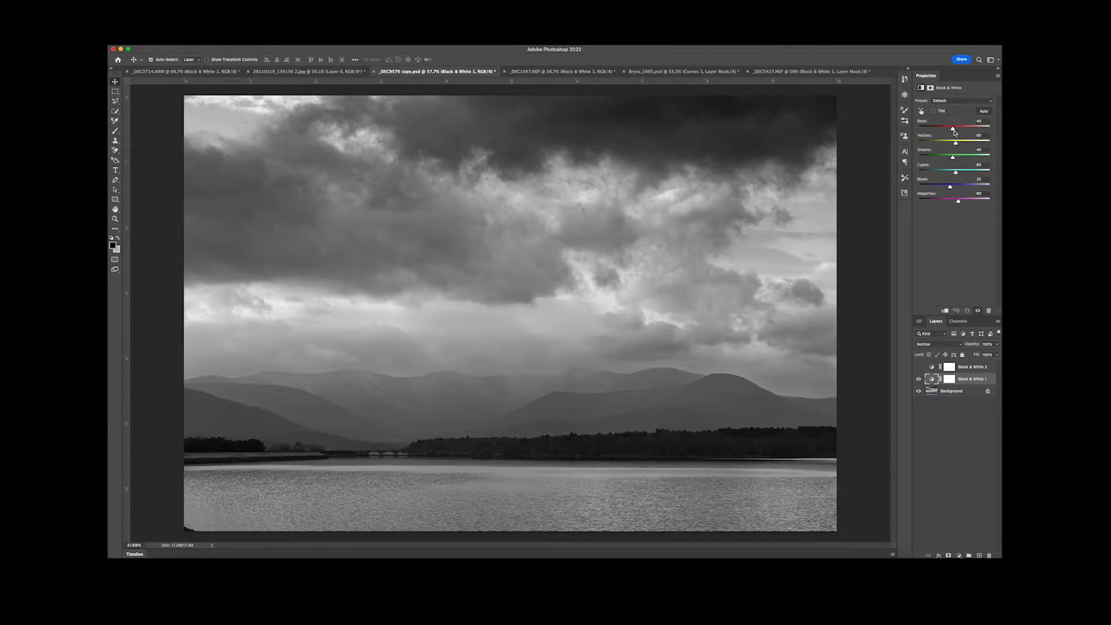
- Try brightening the Reds in Black & White 1 and restore its Default preset
mouse_move(953, 130)
mouse_down()
mouse_move(919, 128)
mouse_move(990, 128)
mouse_move(957, 127)
mouse_up()
click(957, 101)
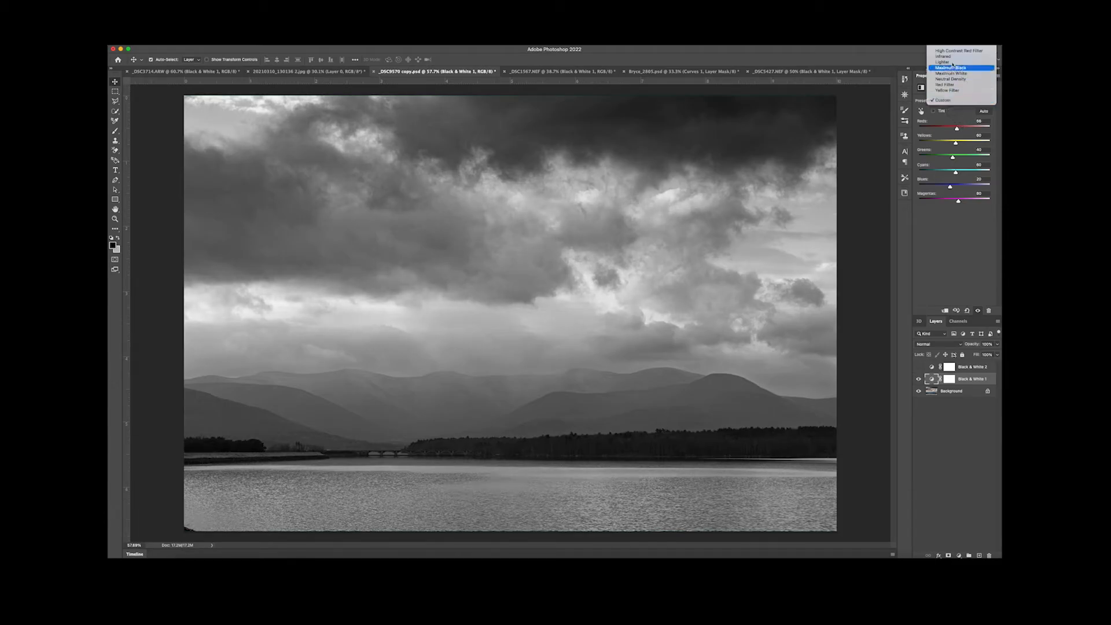
click(953, 46)
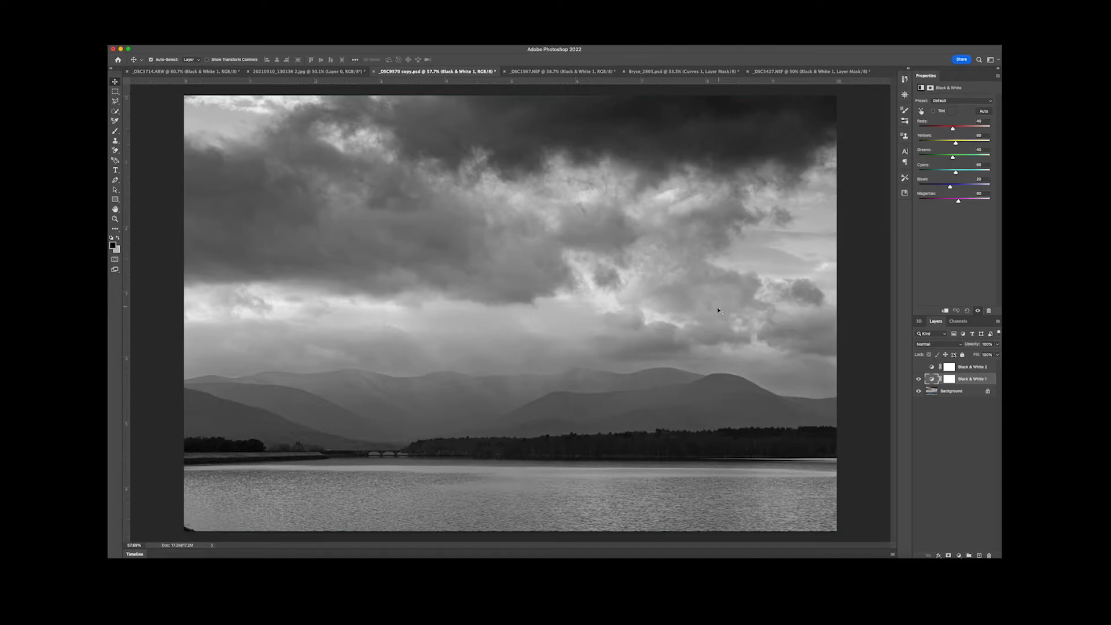
- Toggle the visibility of Black & White 1 to compare the conversion with the color original
click(919, 379)
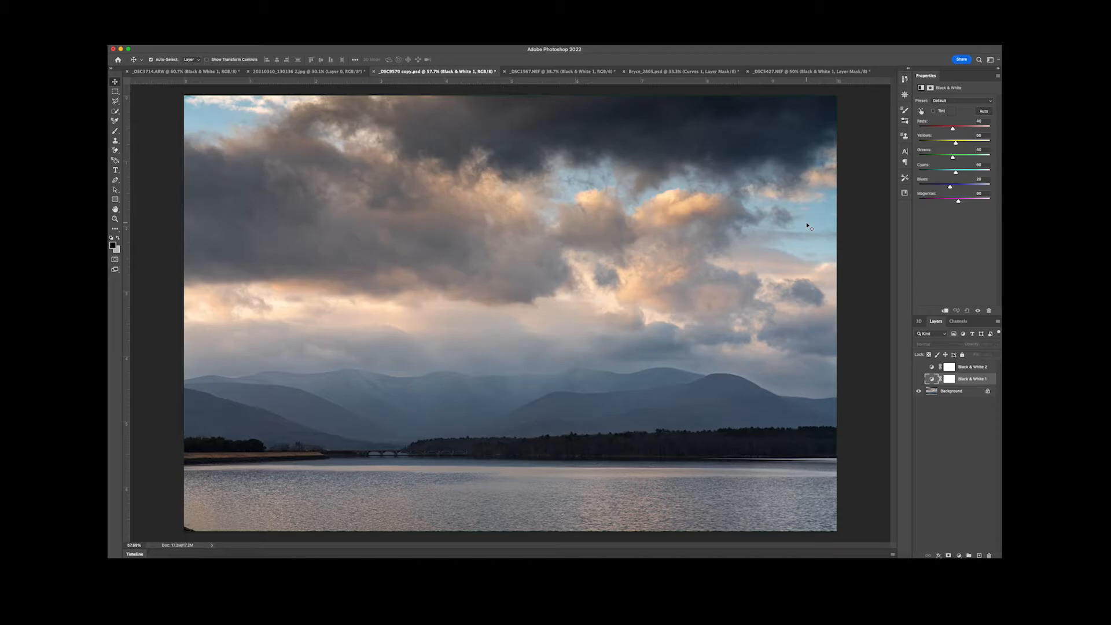
click(919, 380)
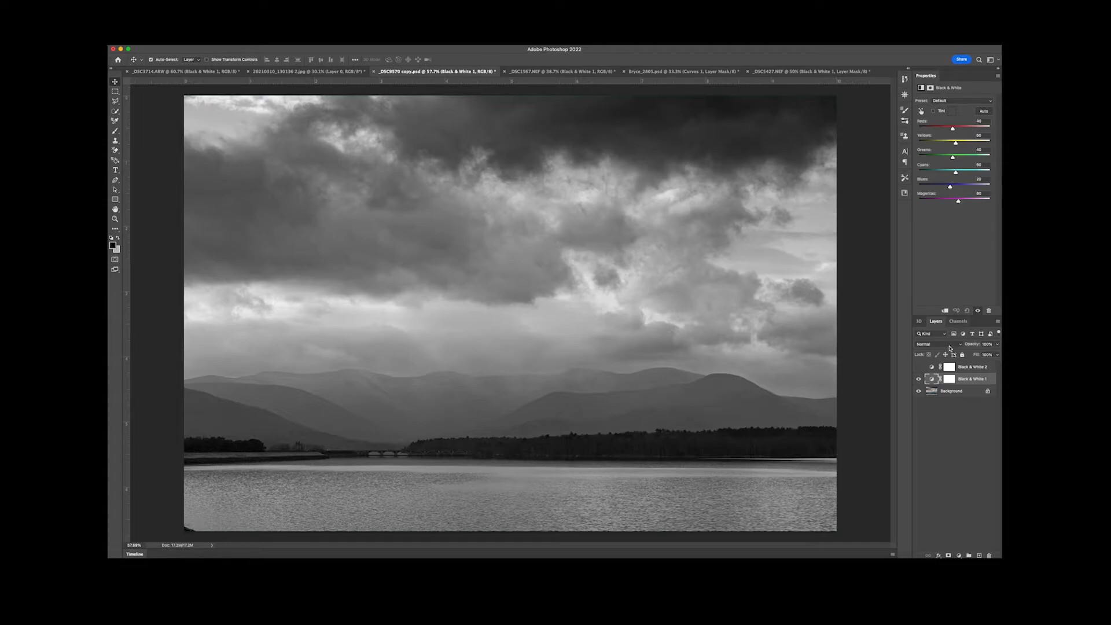
- Show Black & White 2 instead of Black & White 1 and set its preset to Yellow Filter
click(918, 379)
click(949, 367)
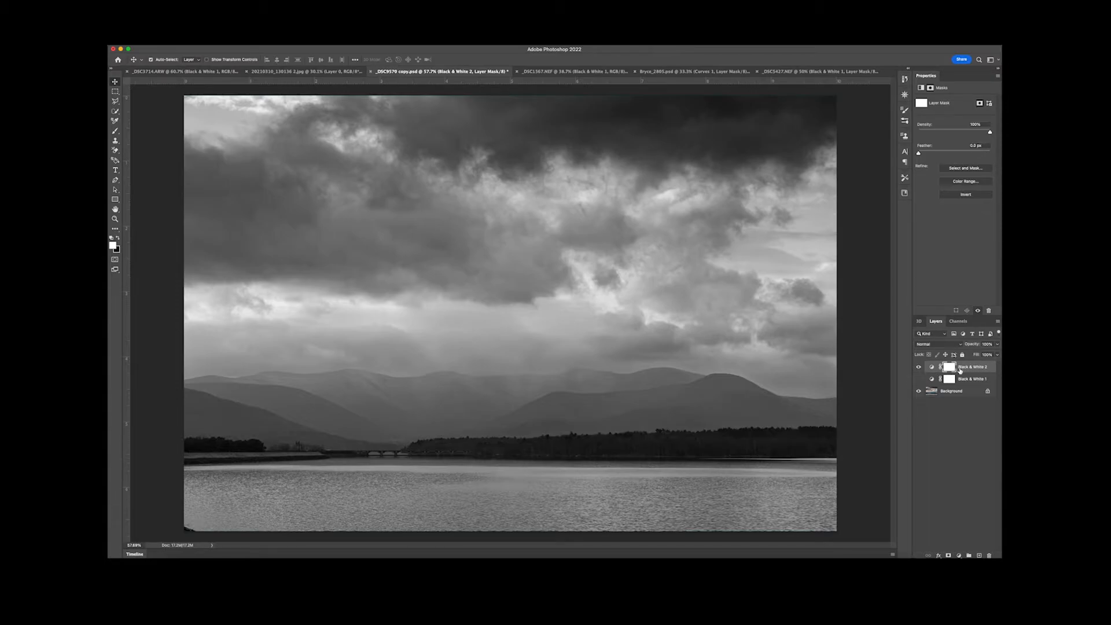
click(932, 367)
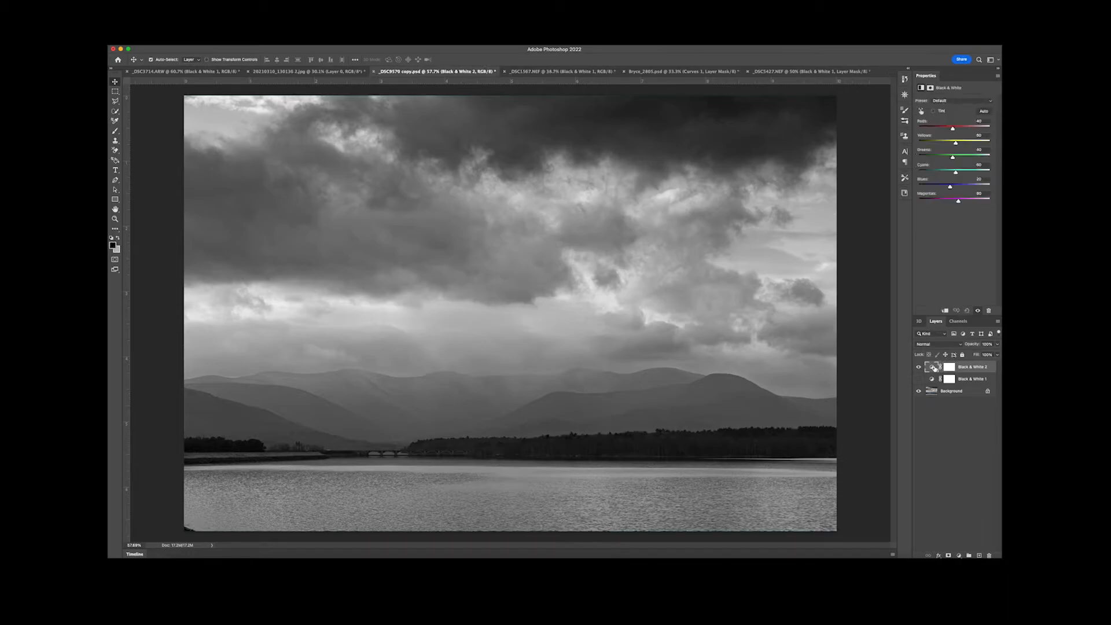
click(950, 102)
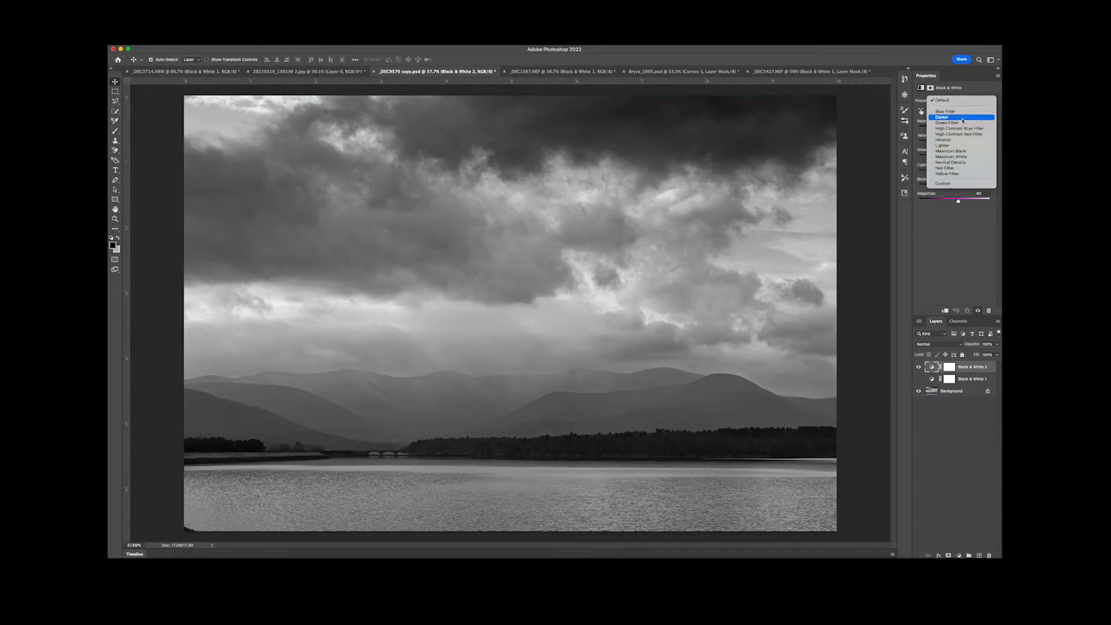
click(960, 174)
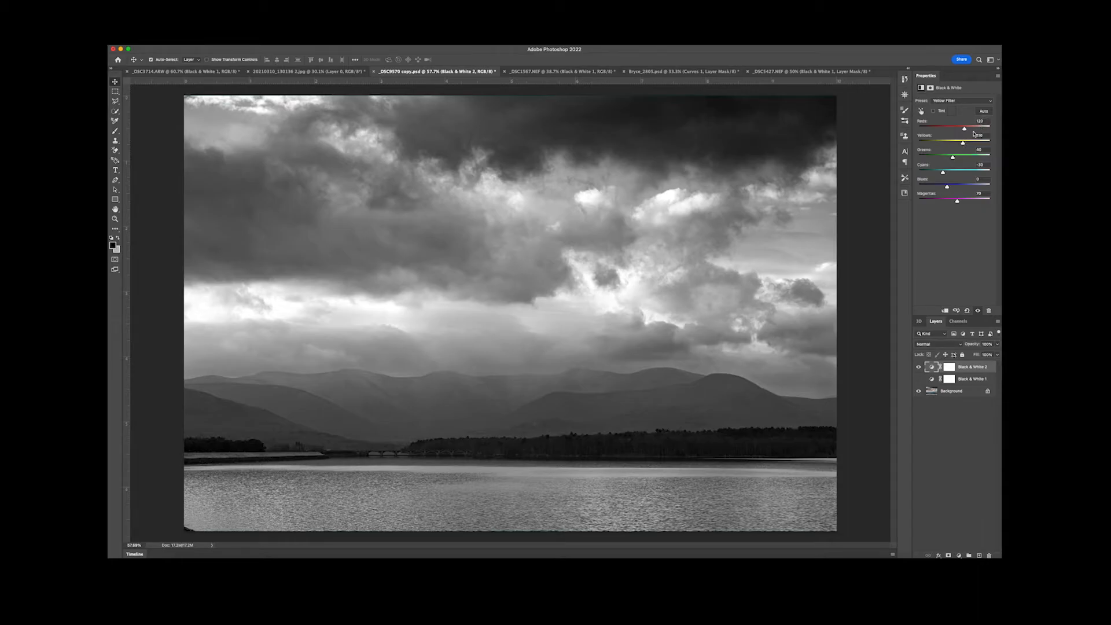
- Swap the visibility of the two Black & White layers to compare their results and settings, ending on Black & White 2
click(918, 379)
click(919, 367)
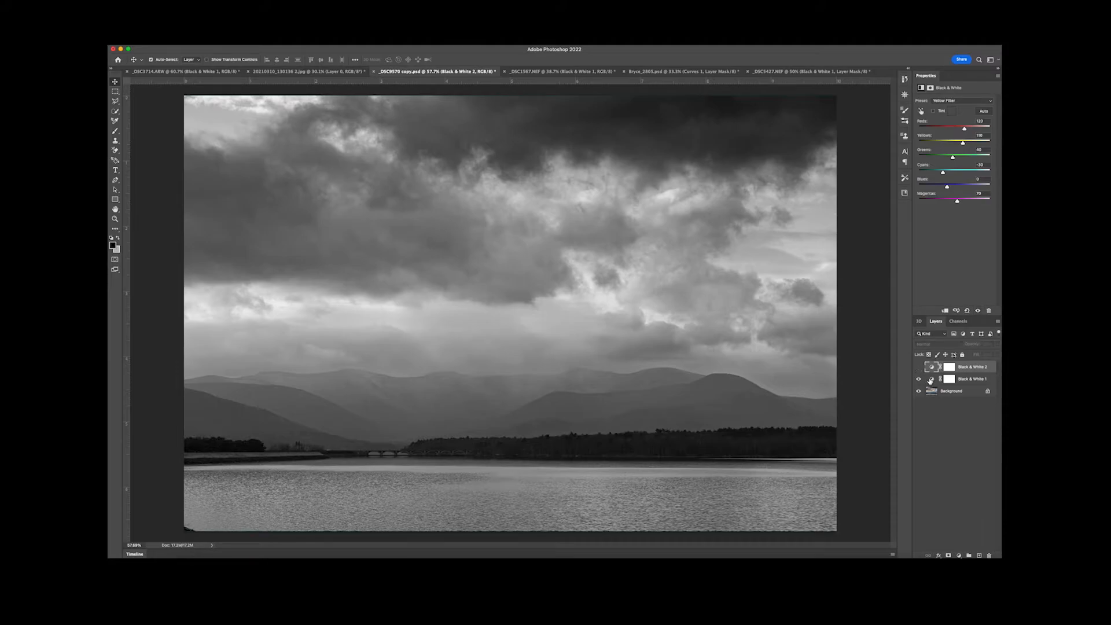
click(933, 378)
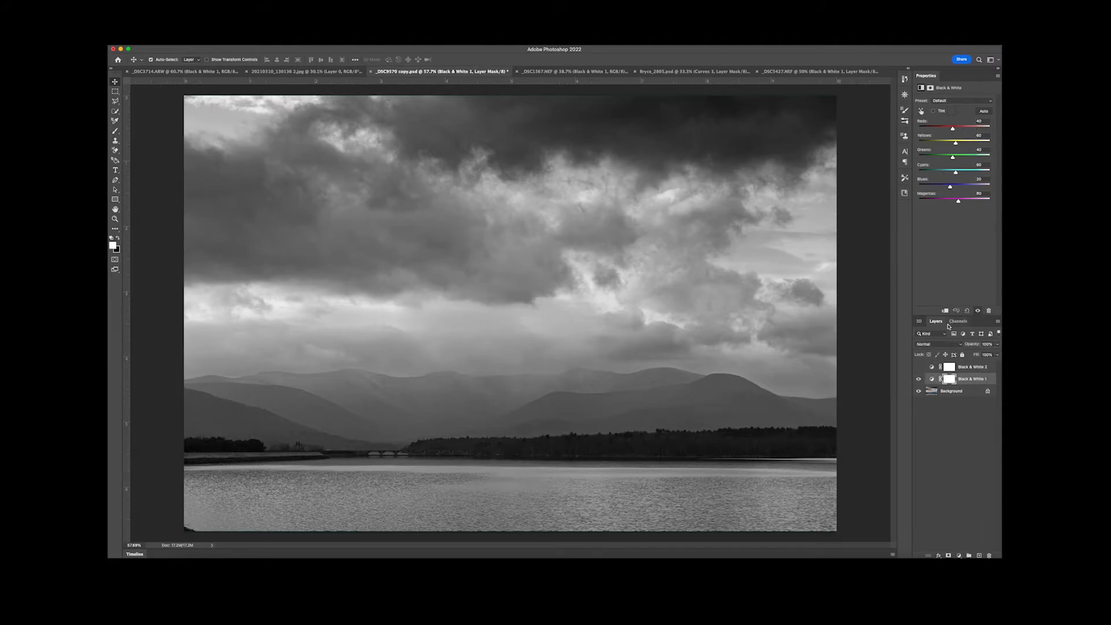
click(919, 379)
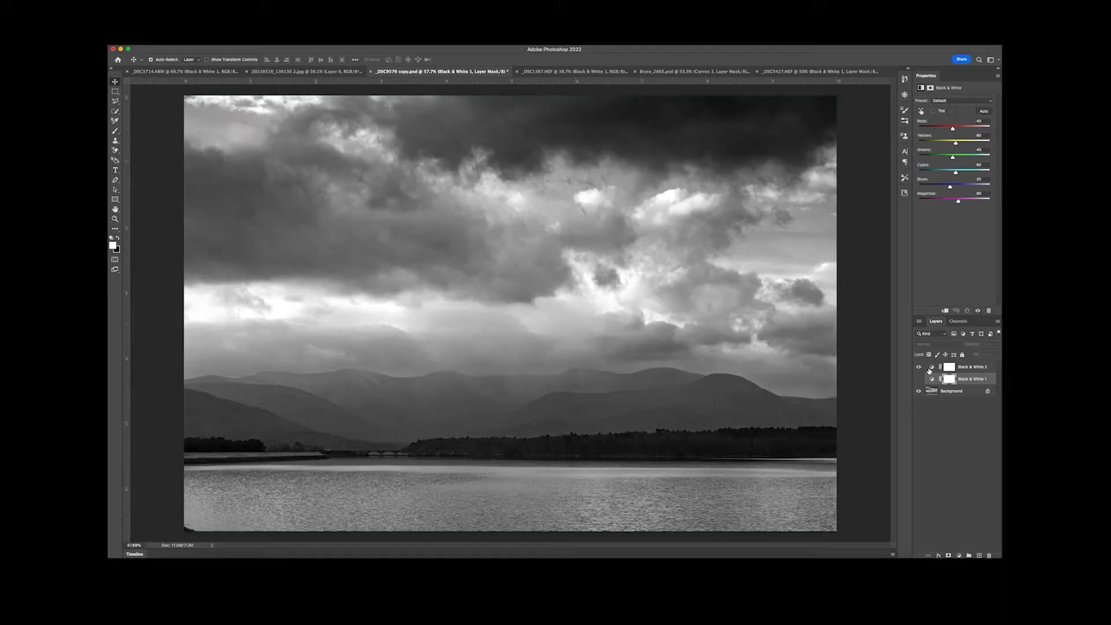
click(931, 367)
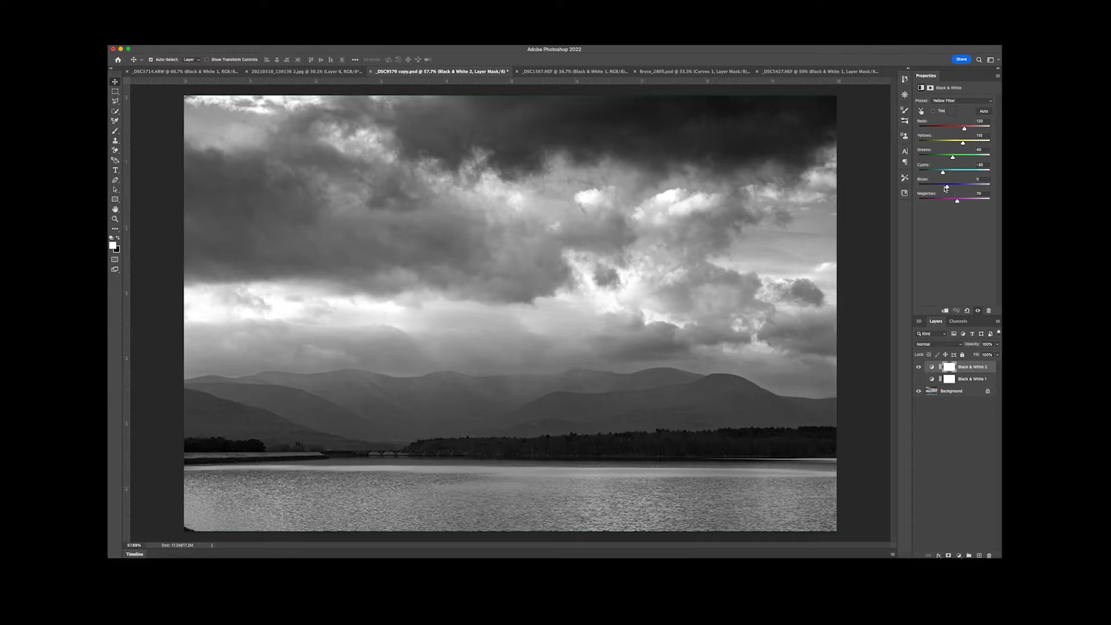
- Darken the sky tones in Black & White 2 by setting Blues to about -128 and Cyans to about -68
drag(948, 187, 926, 189)
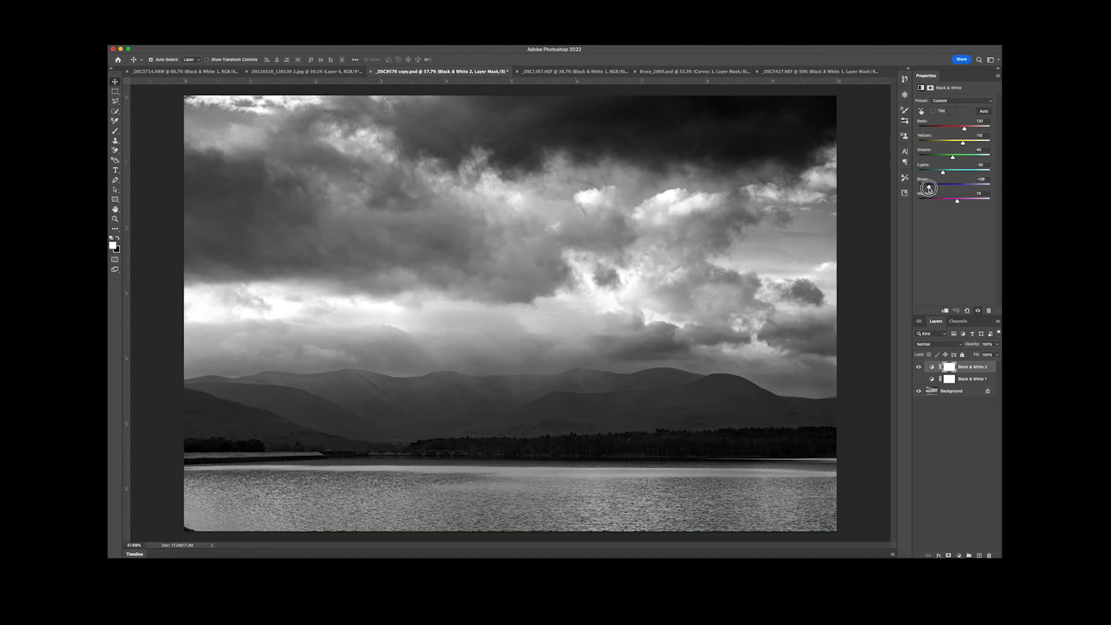
drag(943, 174, 924, 175)
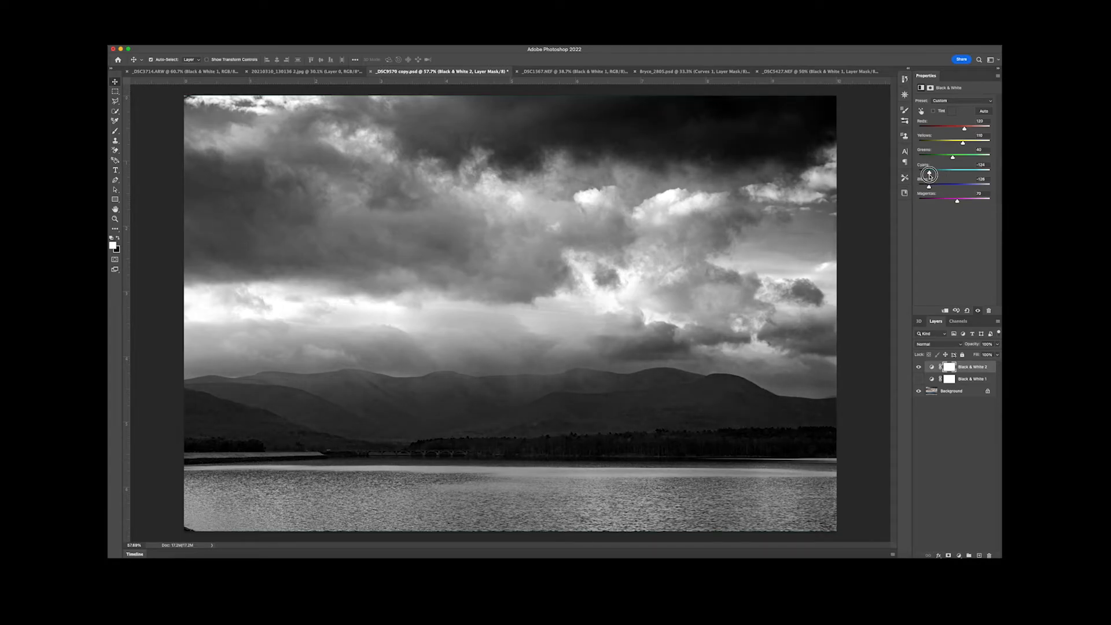
drag(932, 175, 940, 175)
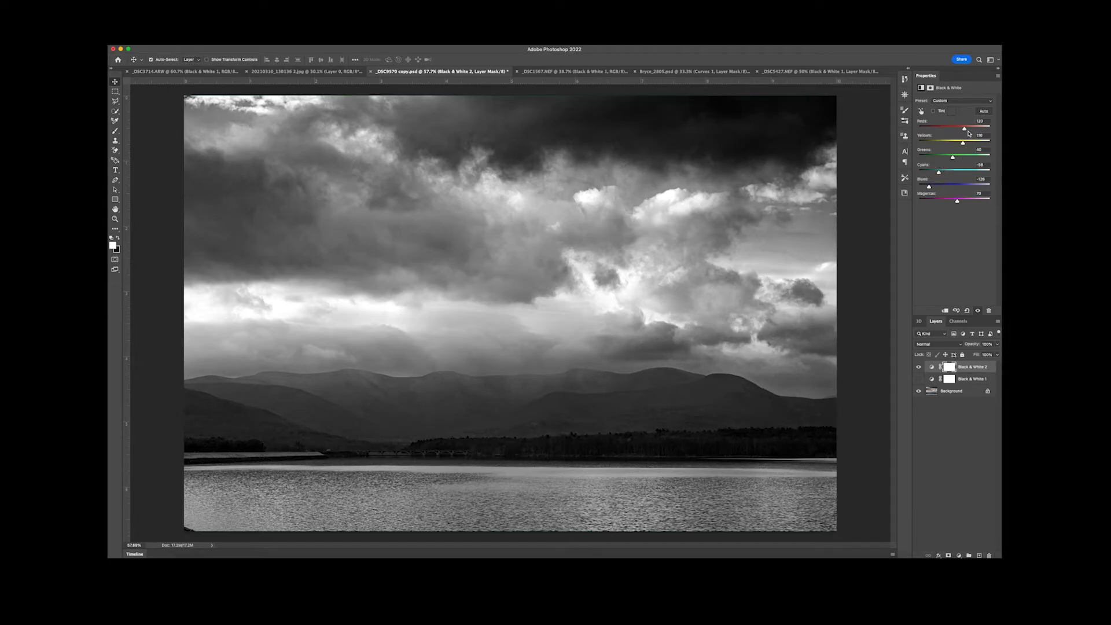
drag(965, 128, 947, 144)
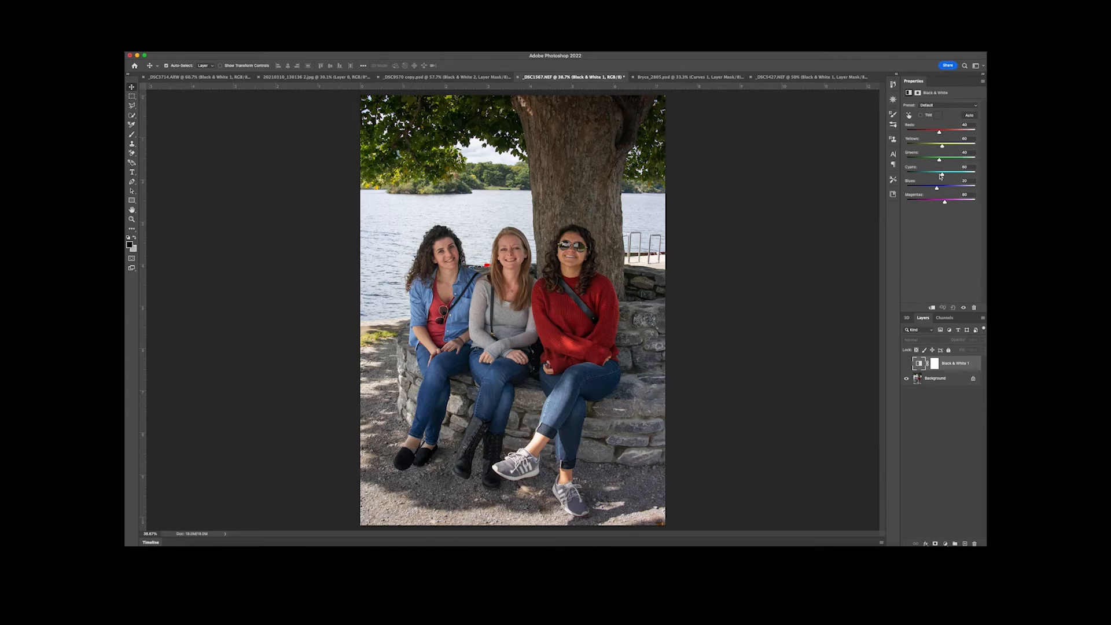
- Compare the portrait of three women with and without its Black & White 1 layer, leaving the layer visible
click(906, 363)
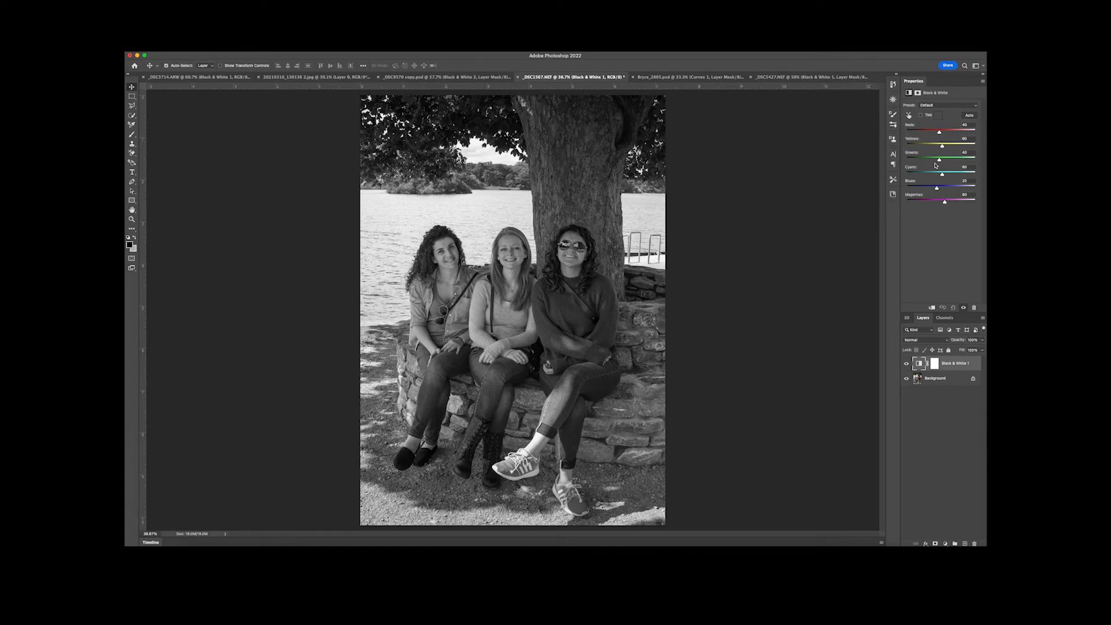
click(907, 364)
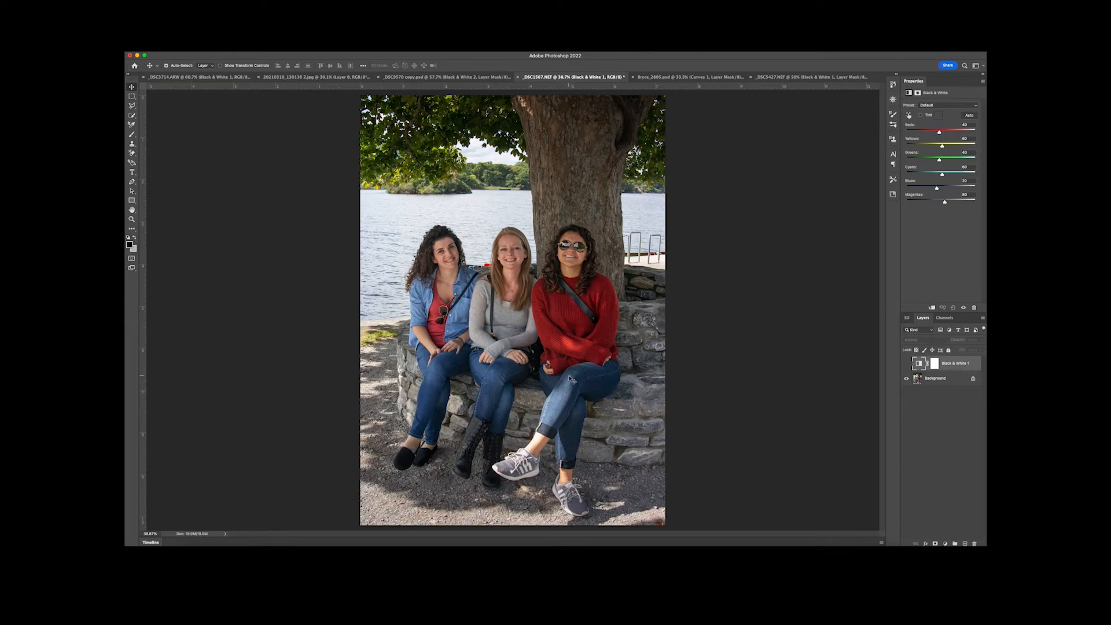
click(906, 364)
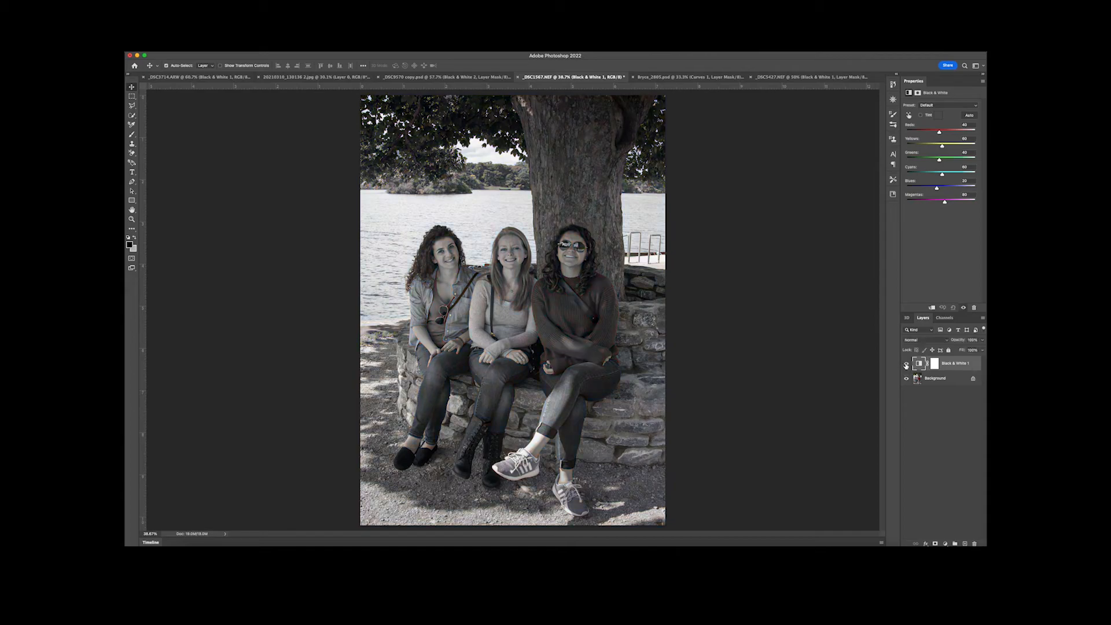
- Try the Blue Filter and Green Filter presets on the portrait's Black & White 1 layer
click(944, 105)
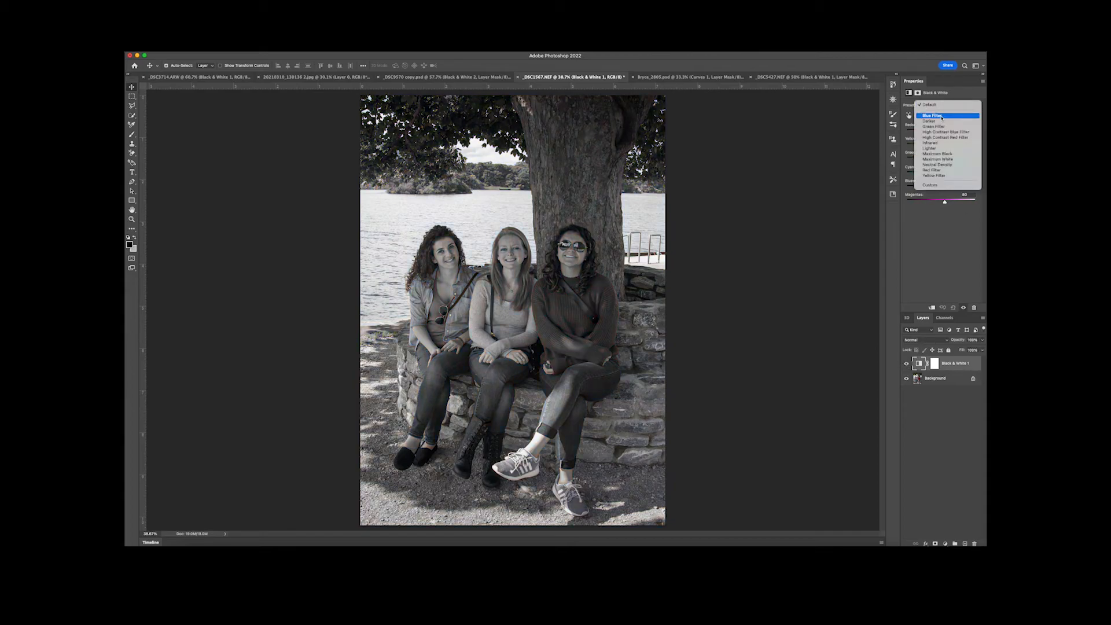
click(942, 116)
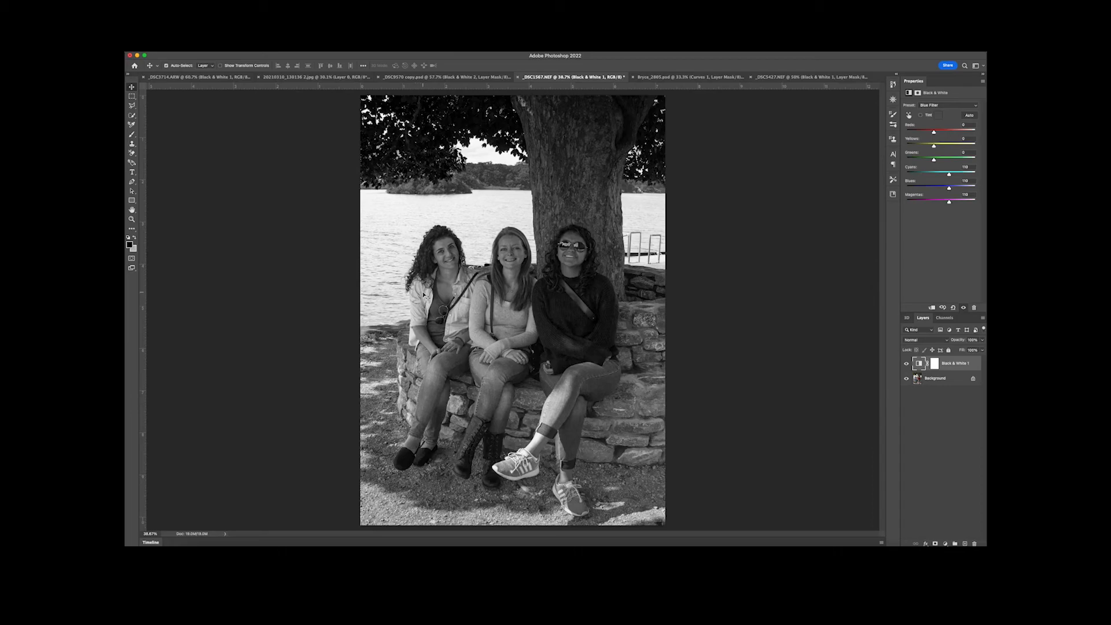
click(939, 106)
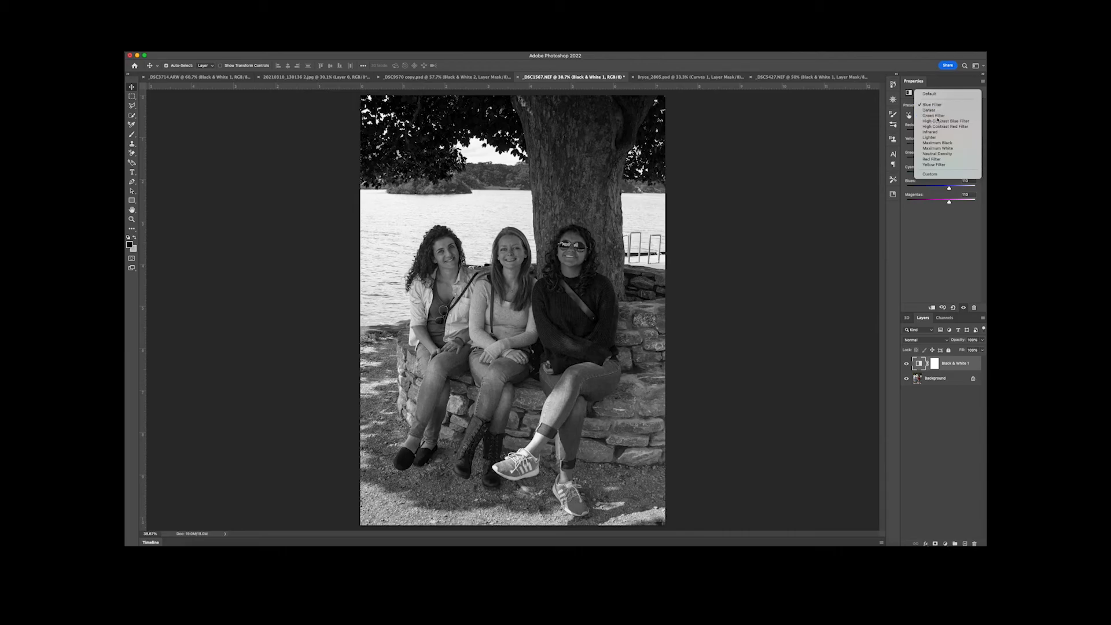
click(938, 116)
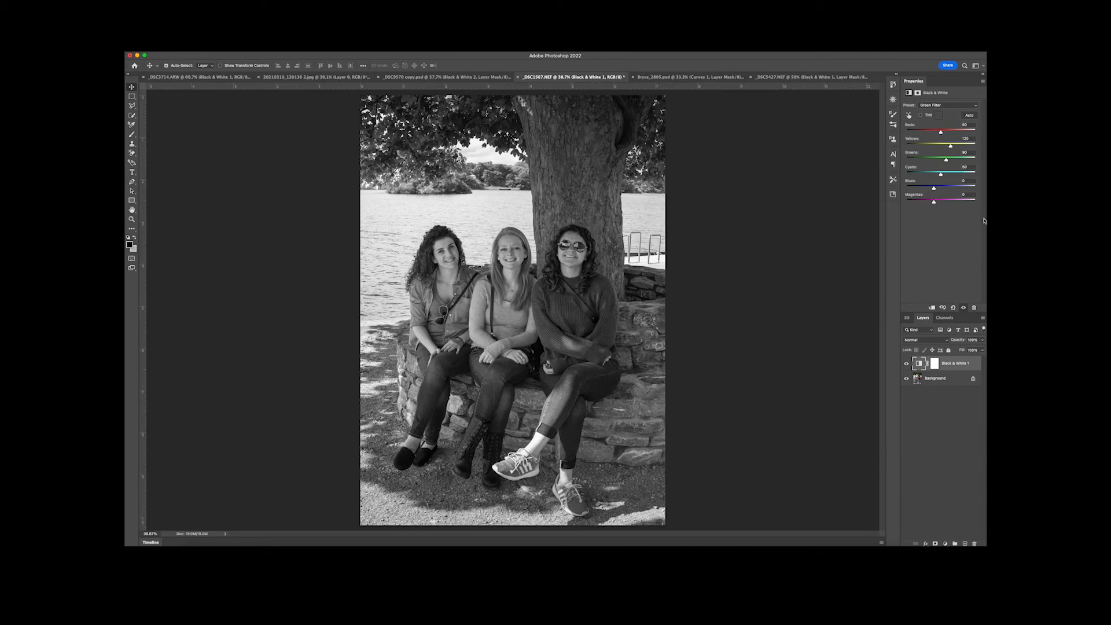
- Reset the portrait's Black & White preset to Default and reapply Green Filter to compare the two
click(962, 106)
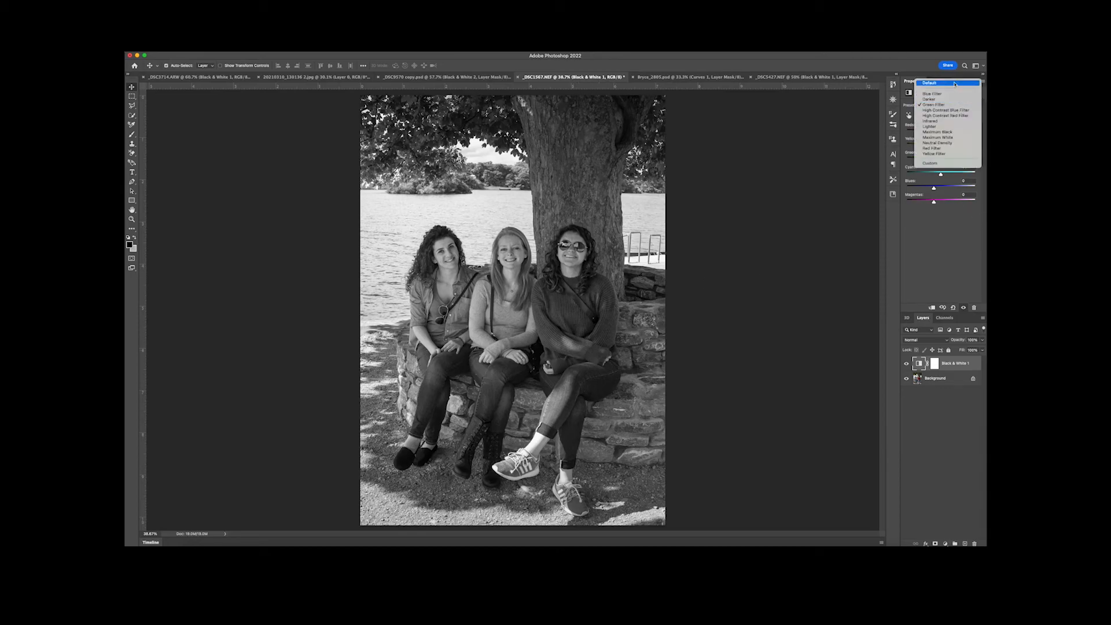
click(955, 84)
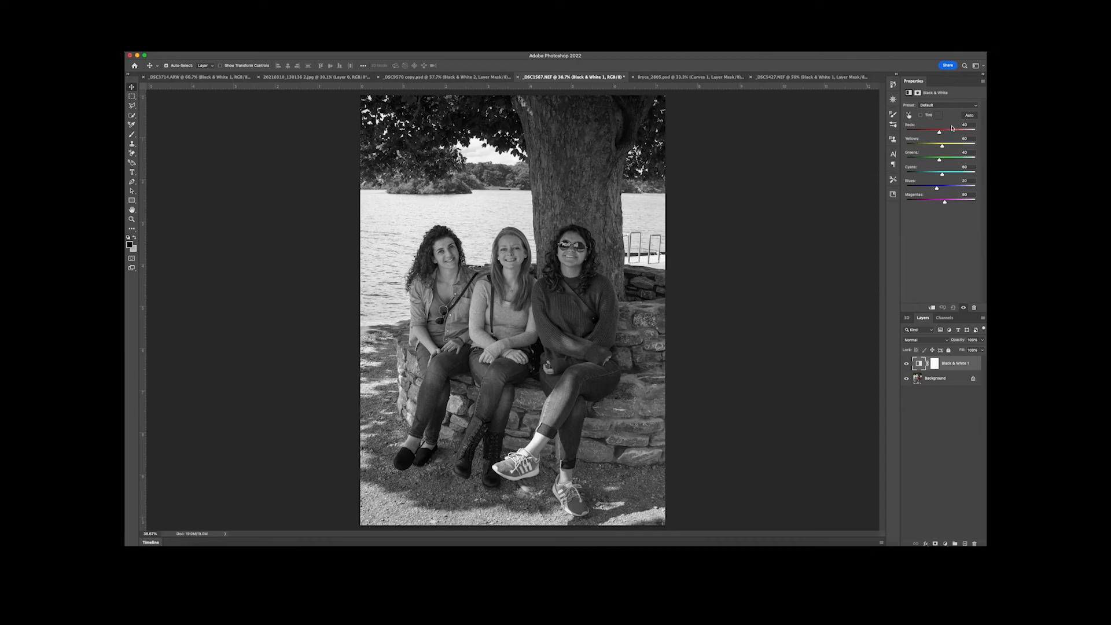
click(954, 106)
click(934, 127)
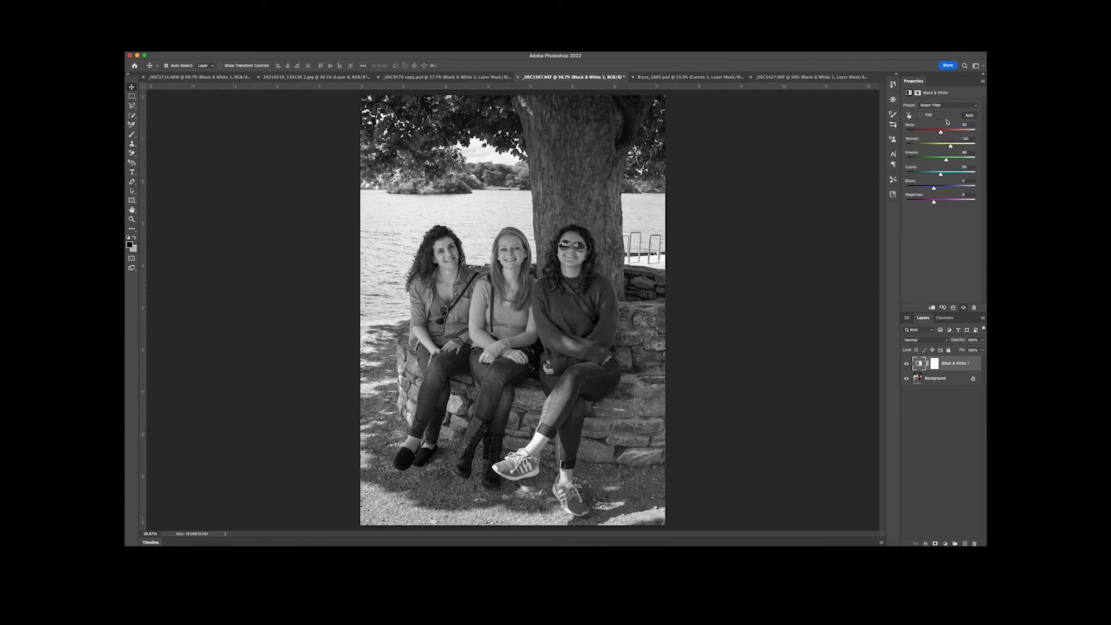
- Preview the Red Filter preset on the portrait's Black & White layer and switch it to Yellow Filter
click(945, 106)
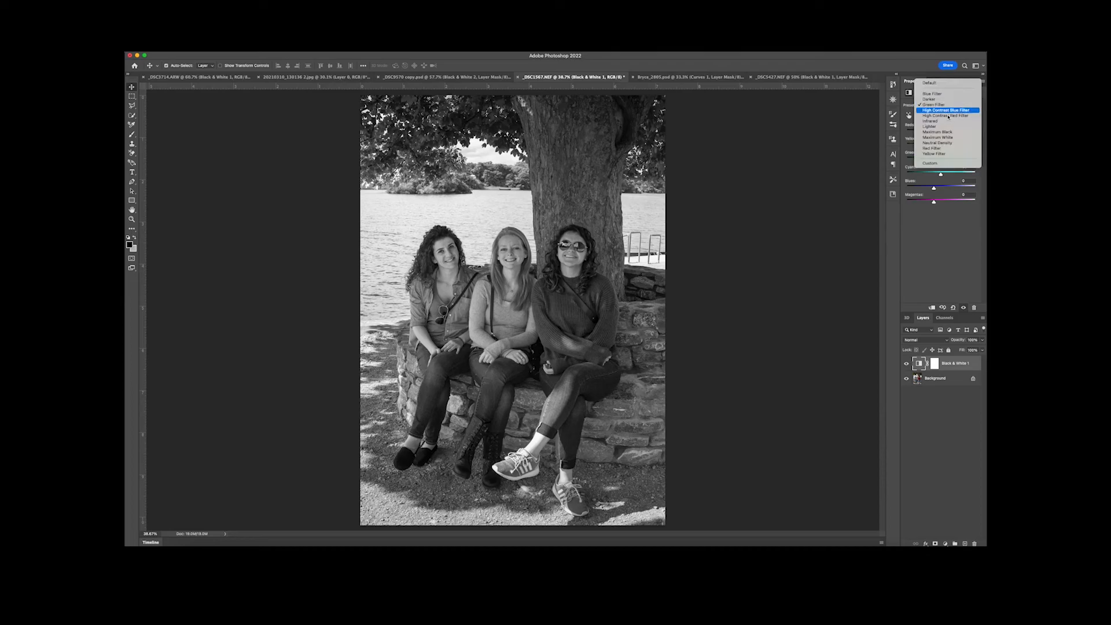
click(945, 148)
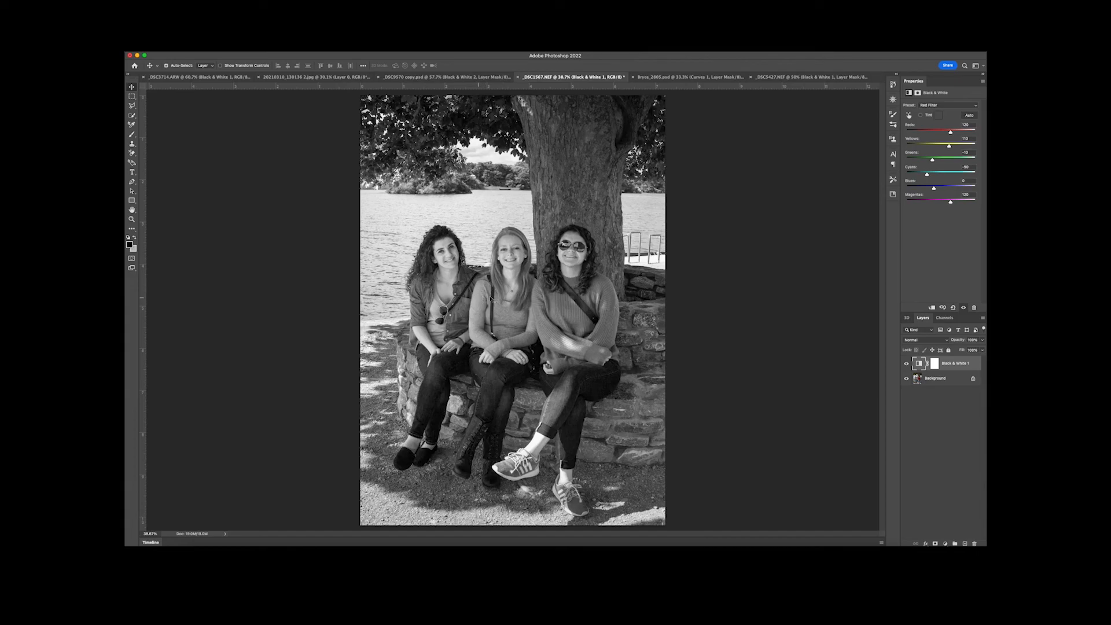
click(946, 106)
click(946, 111)
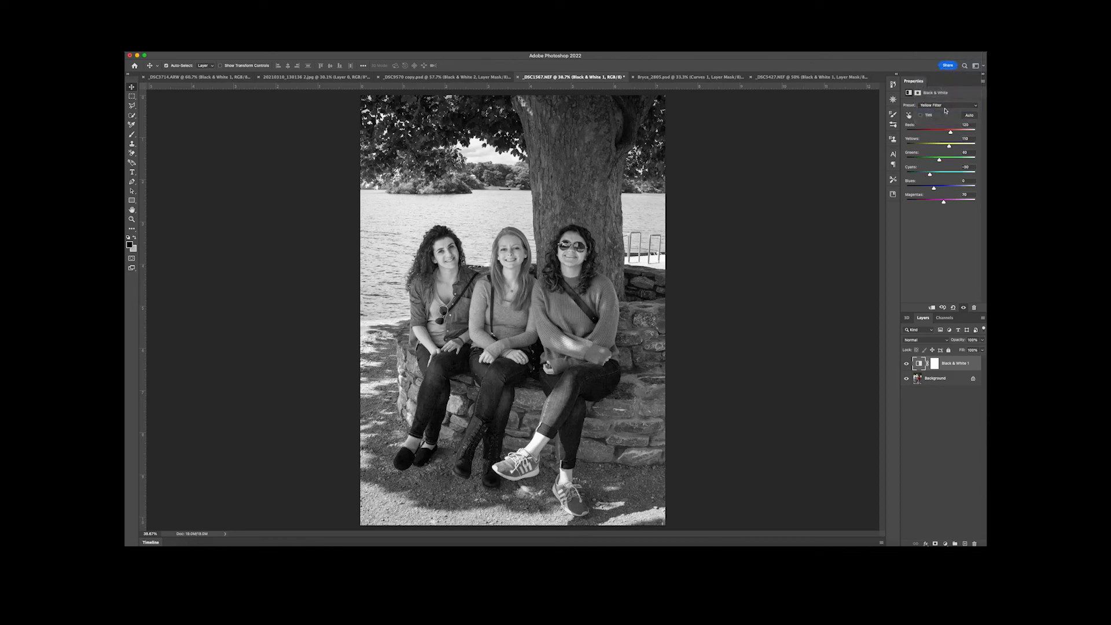